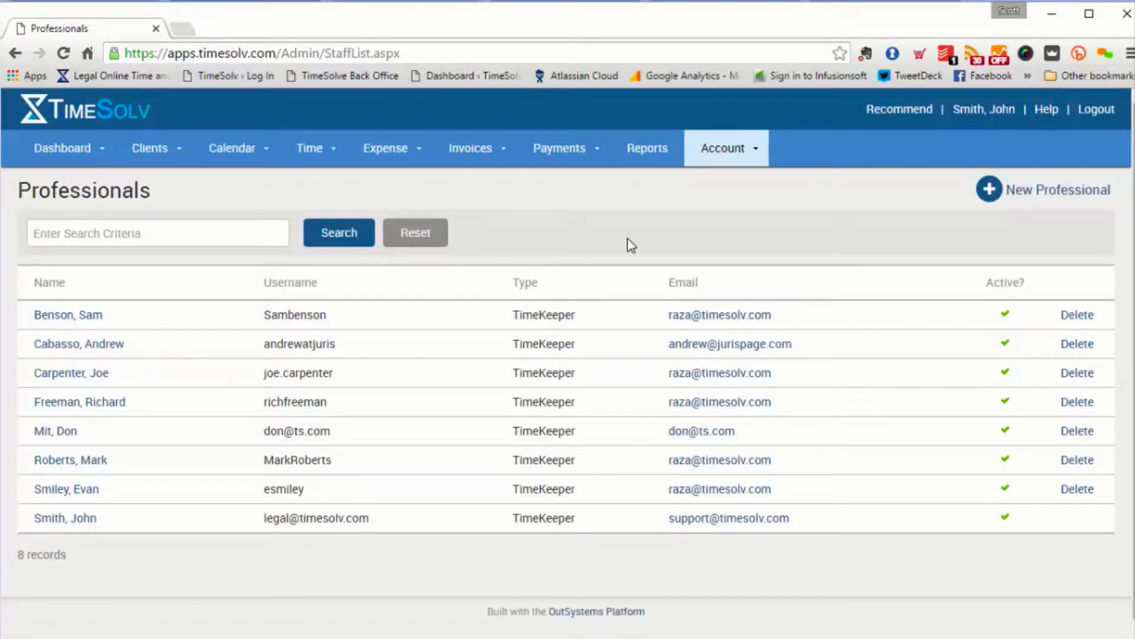
# Open the form for adding a new professional, review its required fields, and cancel without saving.
pyautogui.click(1032, 194)
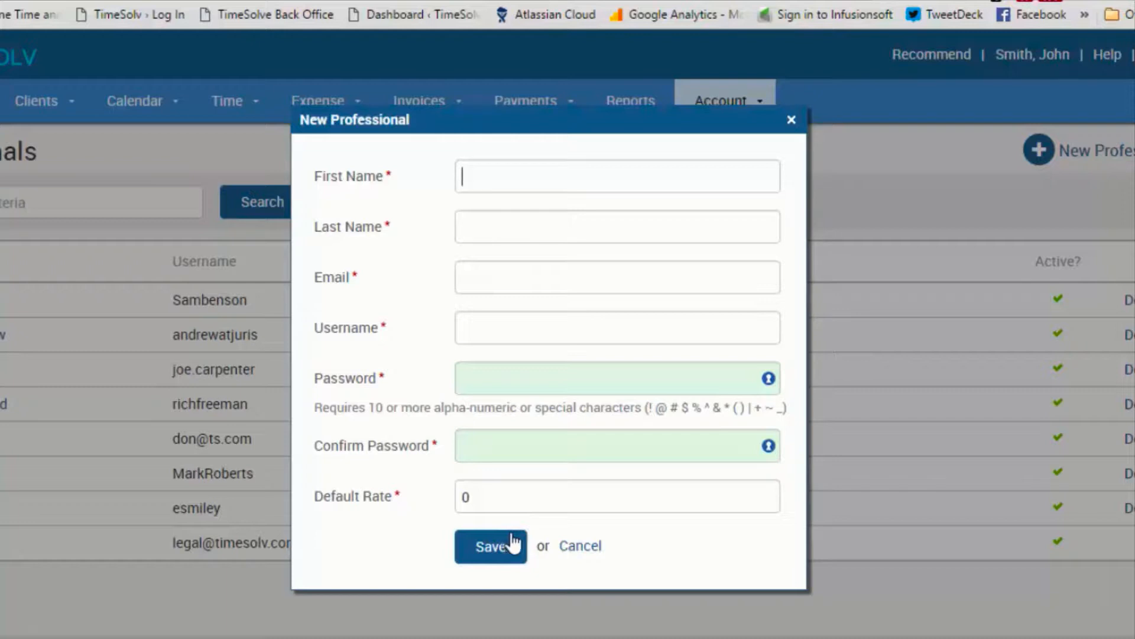
pyautogui.click(497, 278)
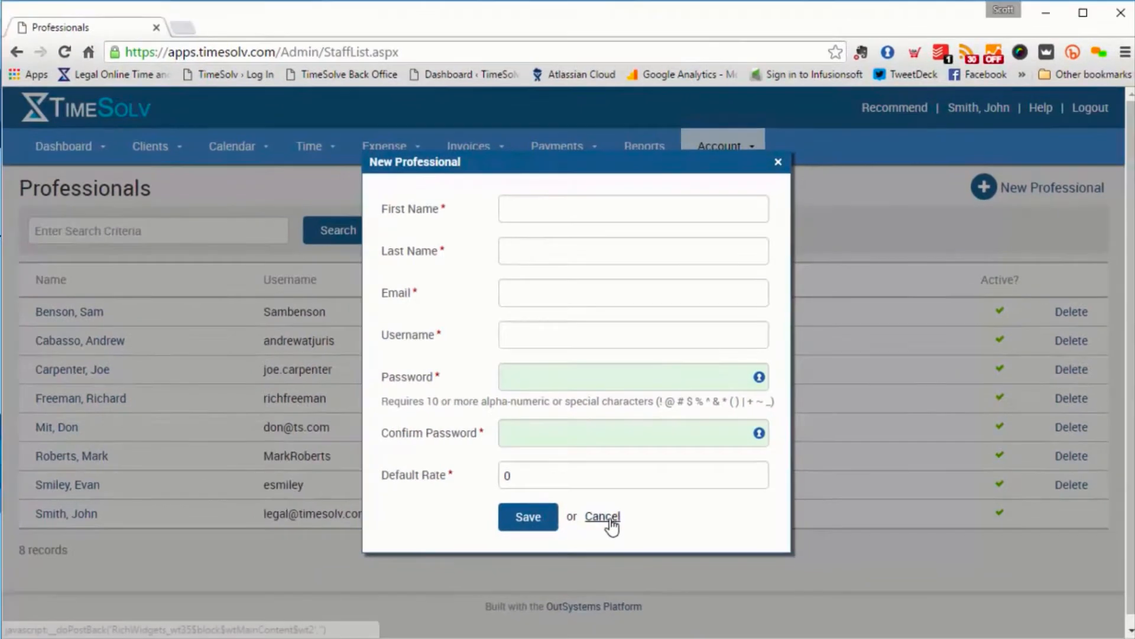
pyautogui.click(586, 538)
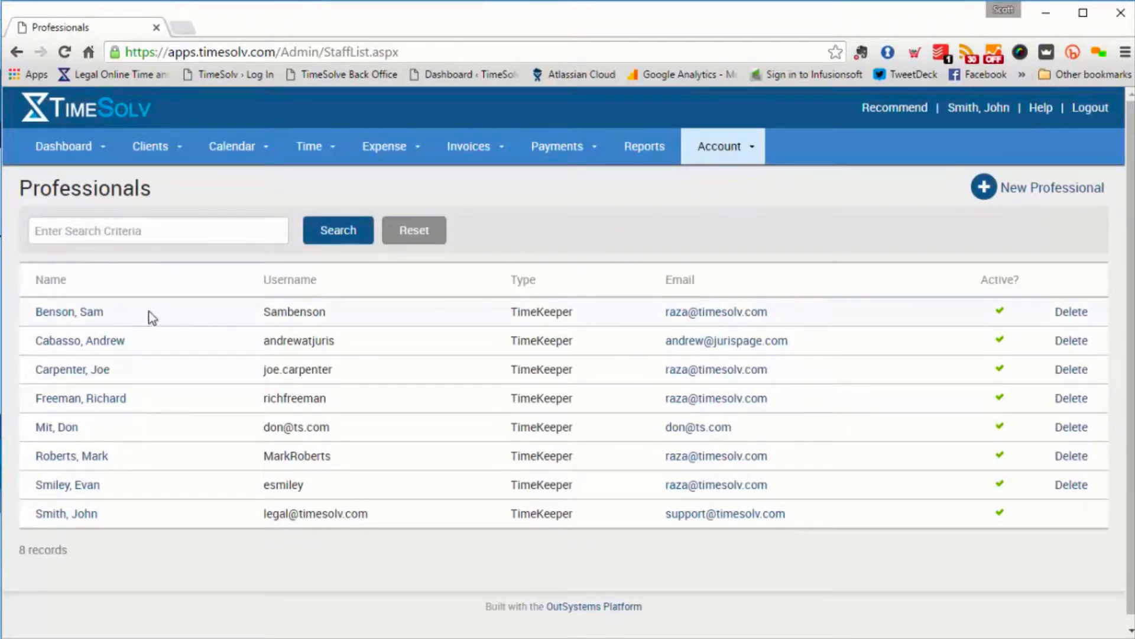
# Open the first listed professional's profile and review the choices available for Status and Type.
pyautogui.click(54, 314)
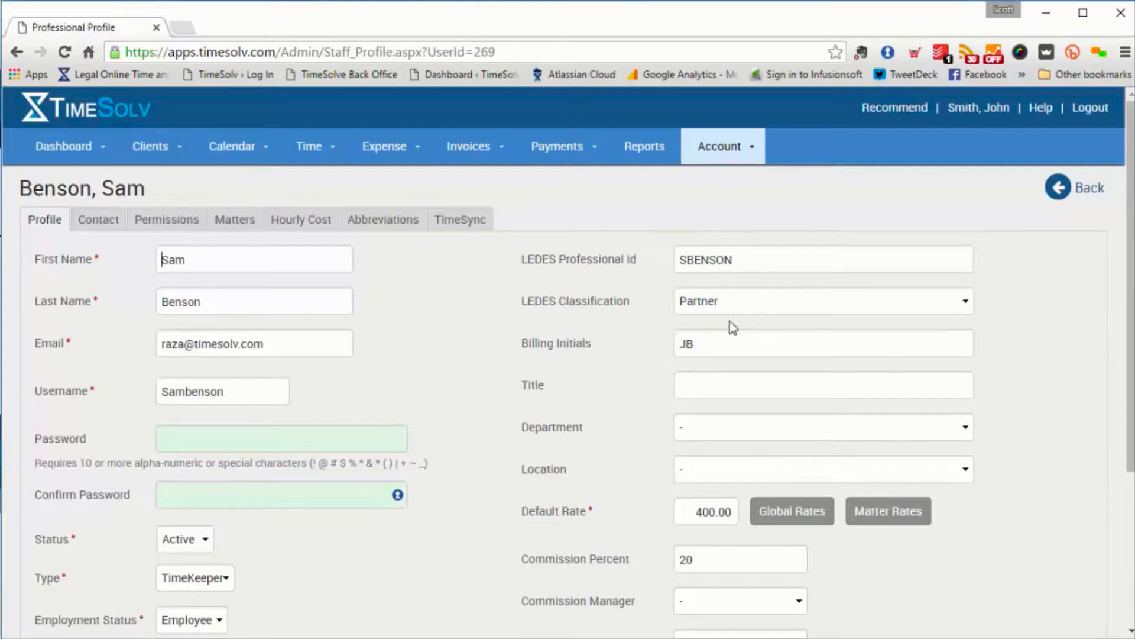
pyautogui.scroll(-1, 497, 438)
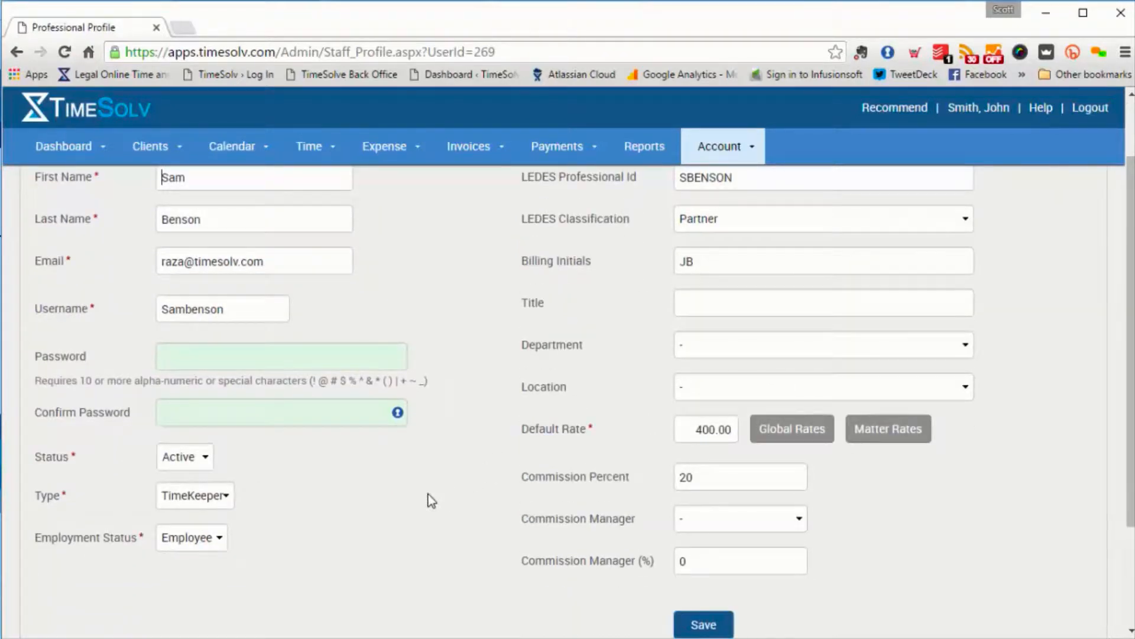
pyautogui.click(199, 463)
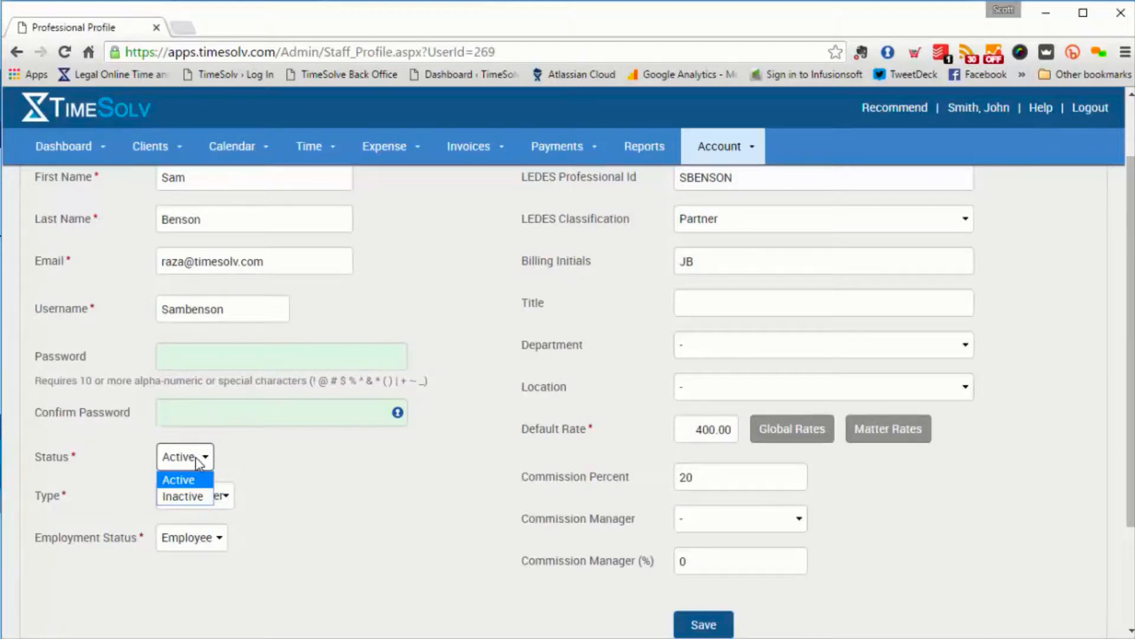
pyautogui.click(269, 456)
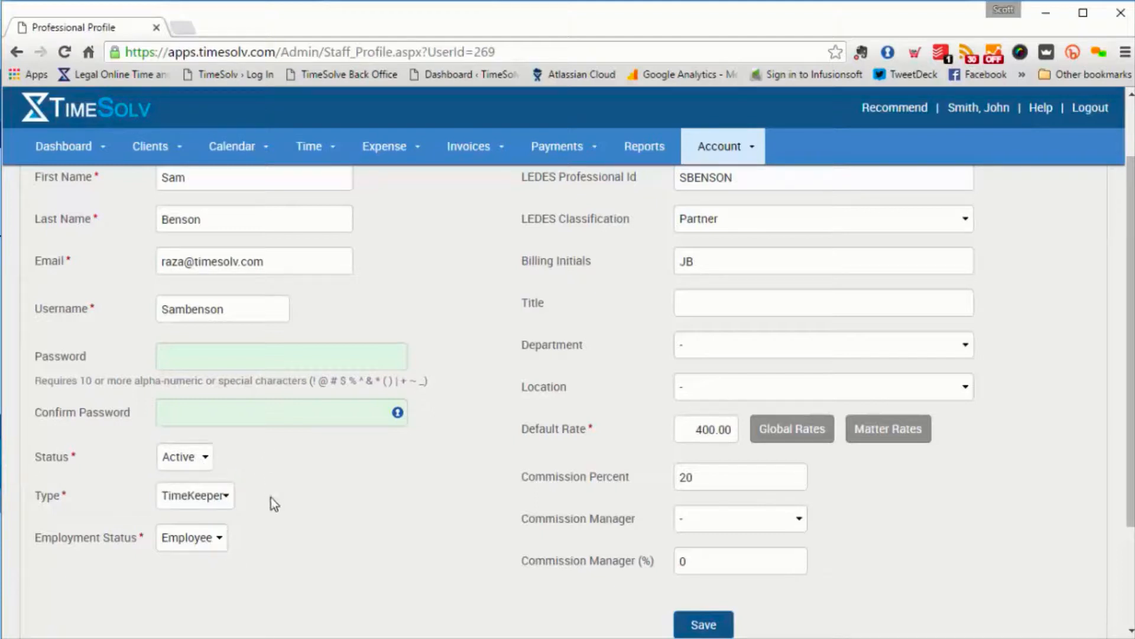
pyautogui.click(214, 497)
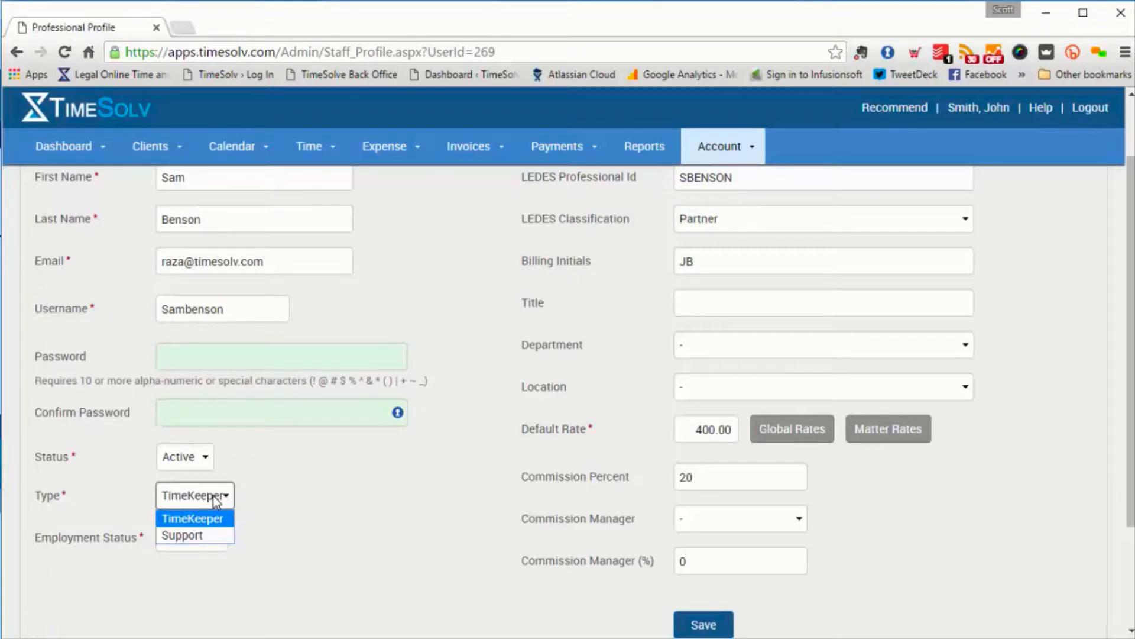
pyautogui.click(408, 548)
pyautogui.scroll(2, 385, 553)
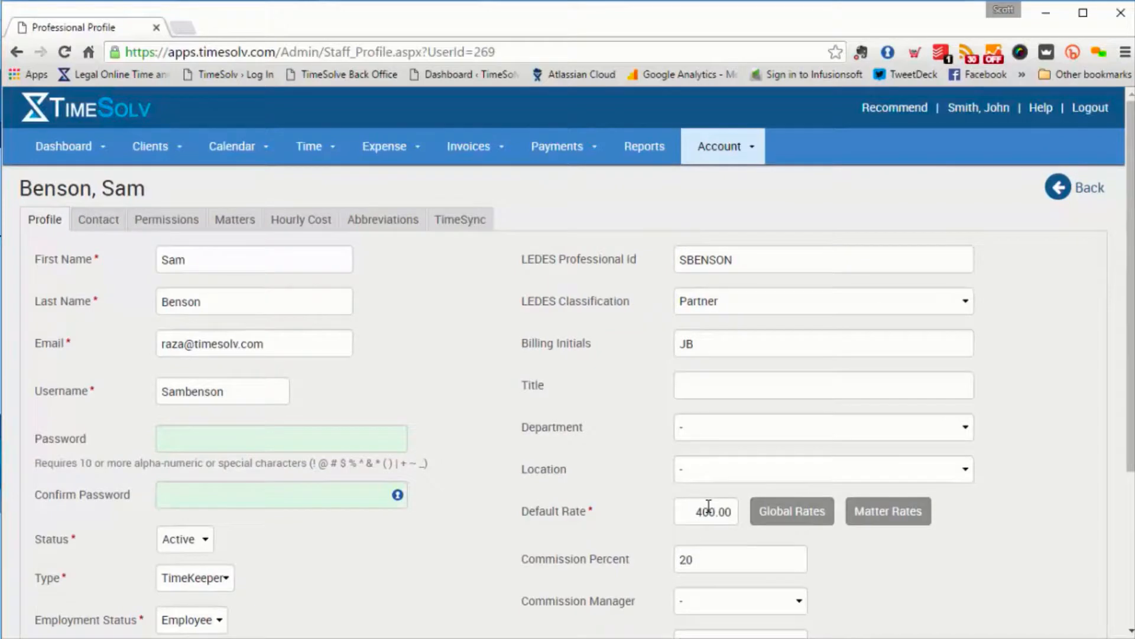
# Review the professional's remaining profile fields through the commission settings, and view the contact details.
pyautogui.click(100, 220)
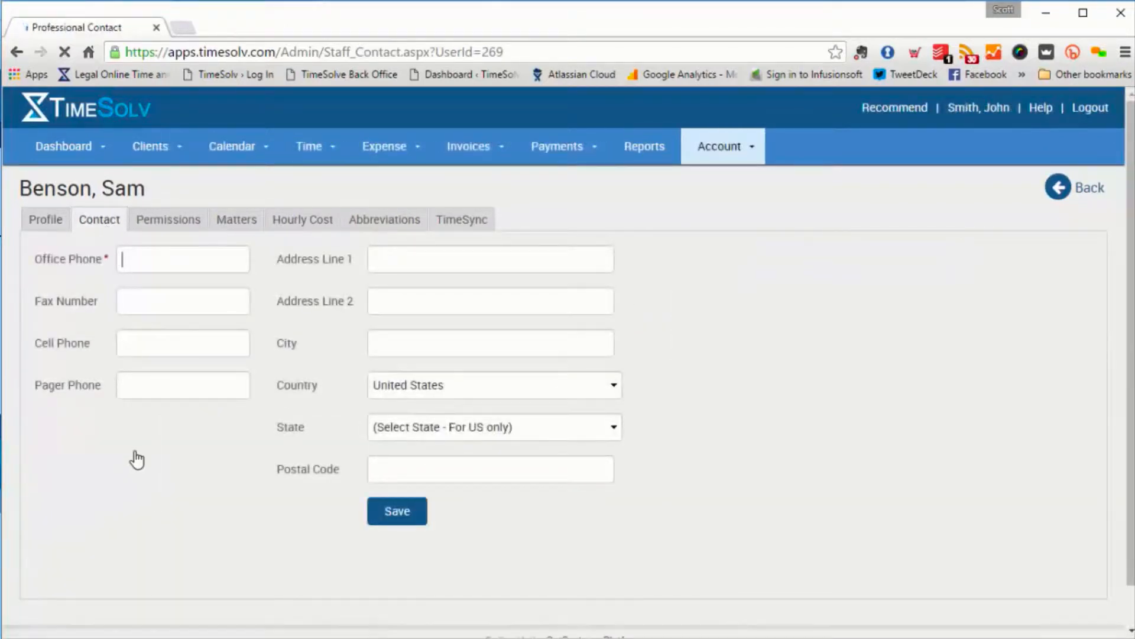
pyautogui.click(34, 220)
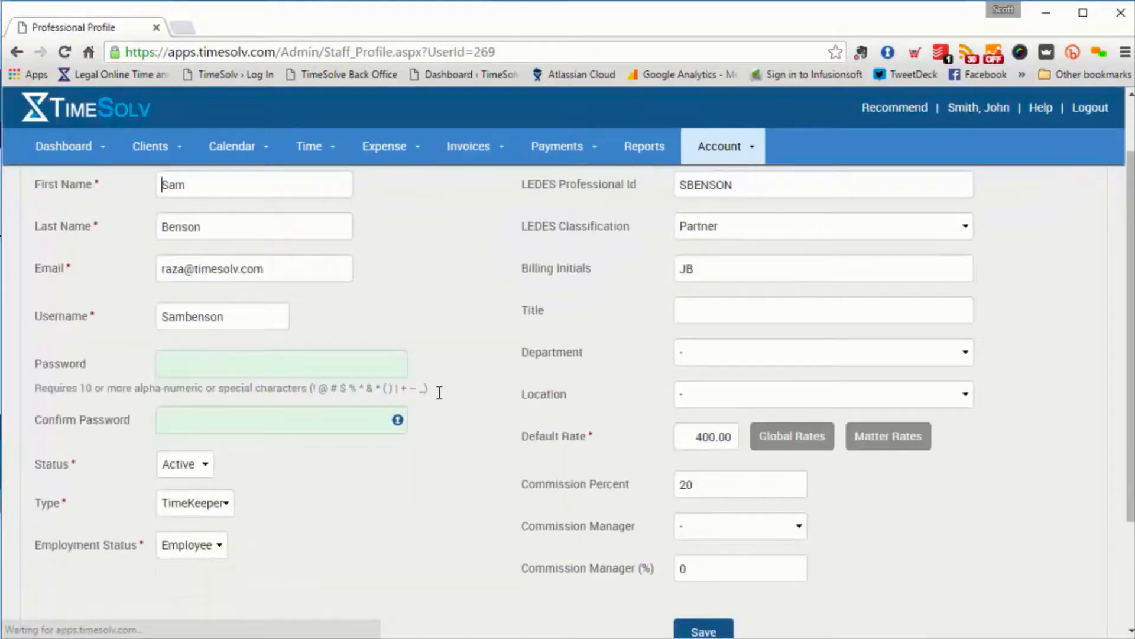
pyautogui.scroll(-3, 316, 335)
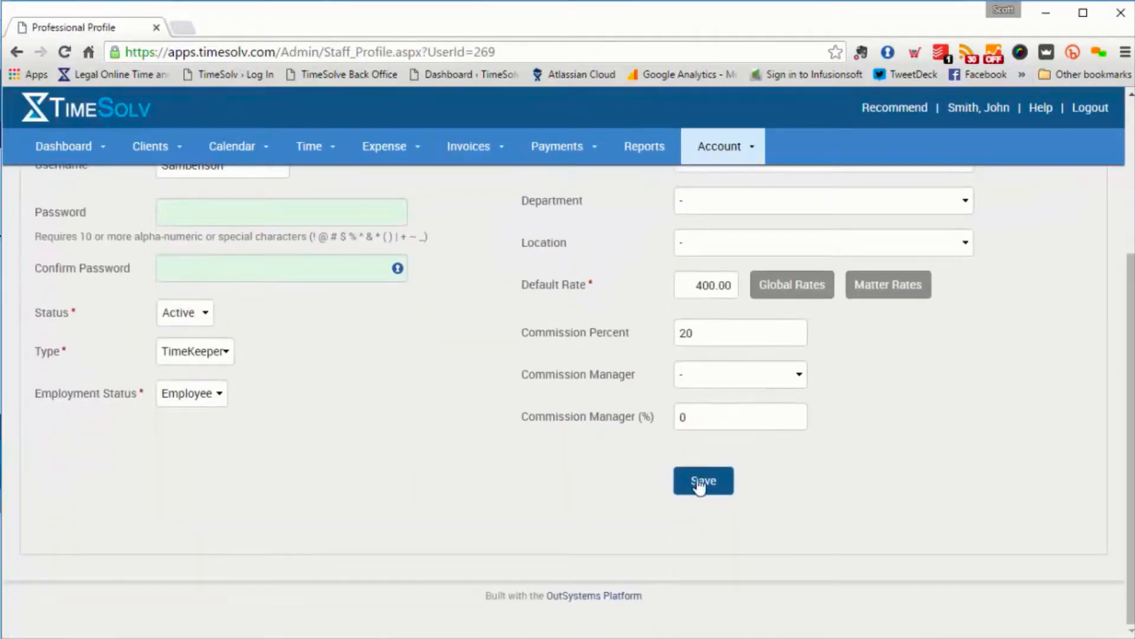
pyautogui.scroll(5, 399, 457)
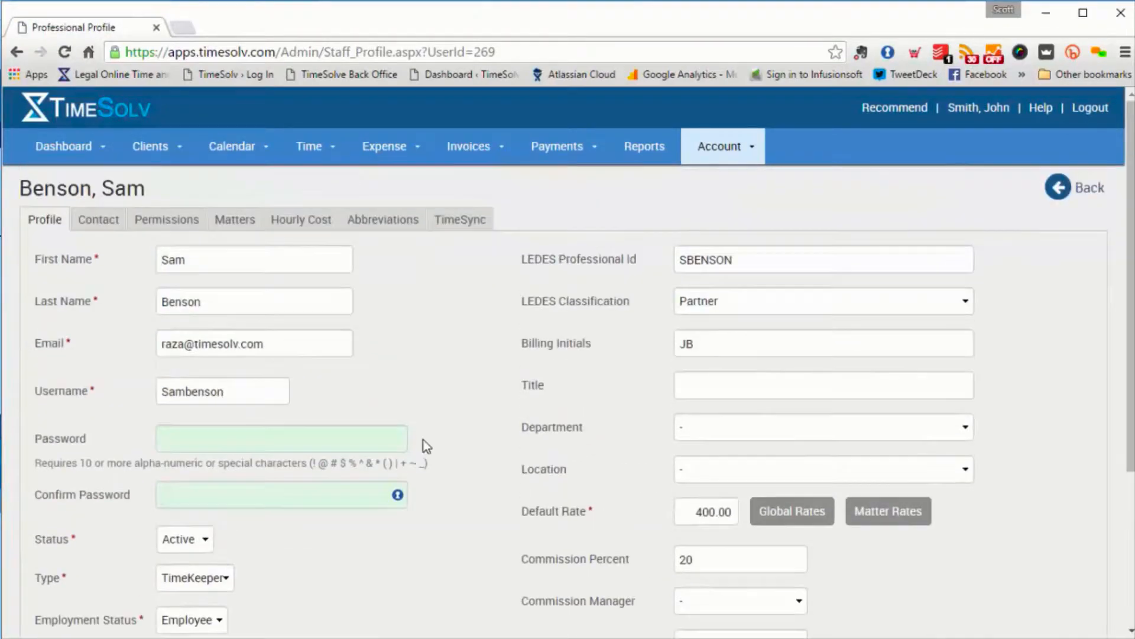
pyautogui.click(98, 222)
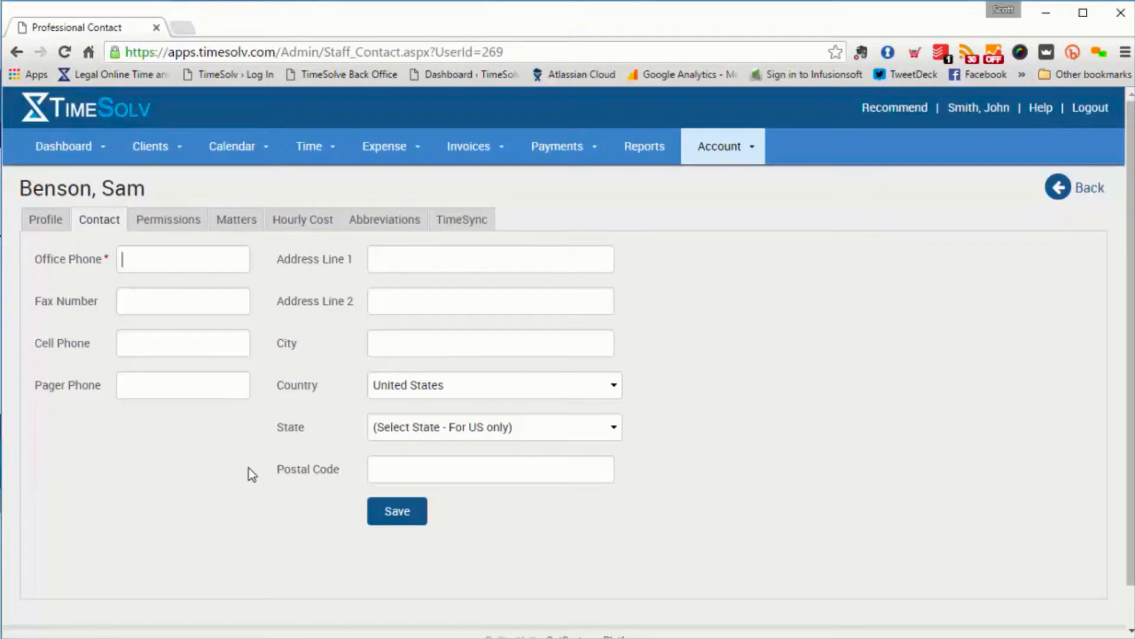
# Review the professional's permissions, including the access levels offered for Clients and Time.
pyautogui.click(172, 219)
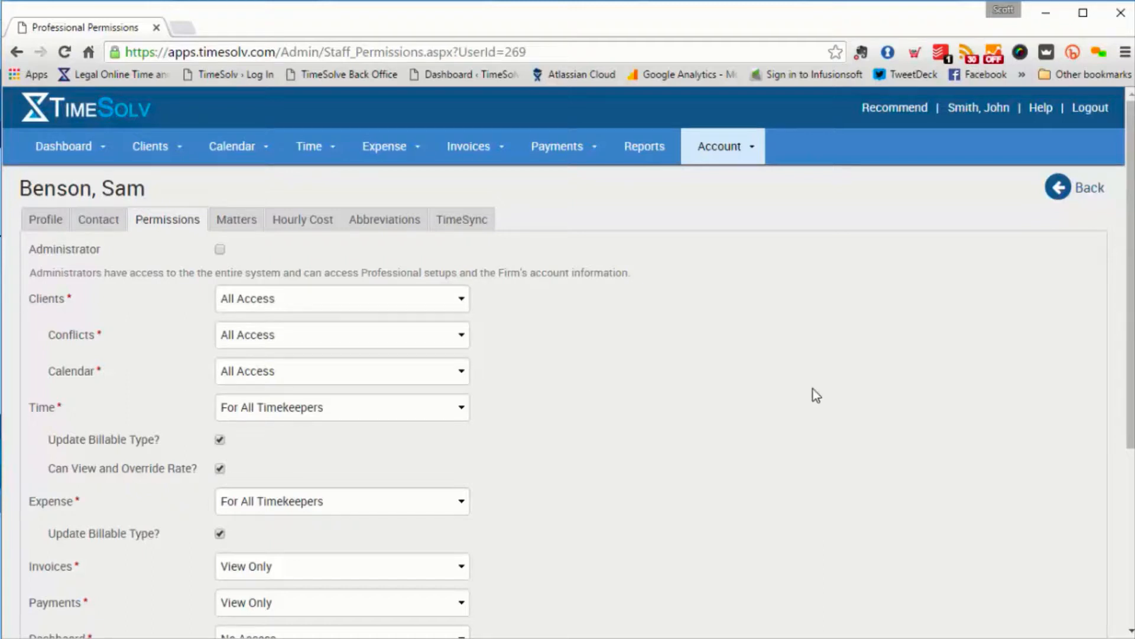
pyautogui.click(370, 306)
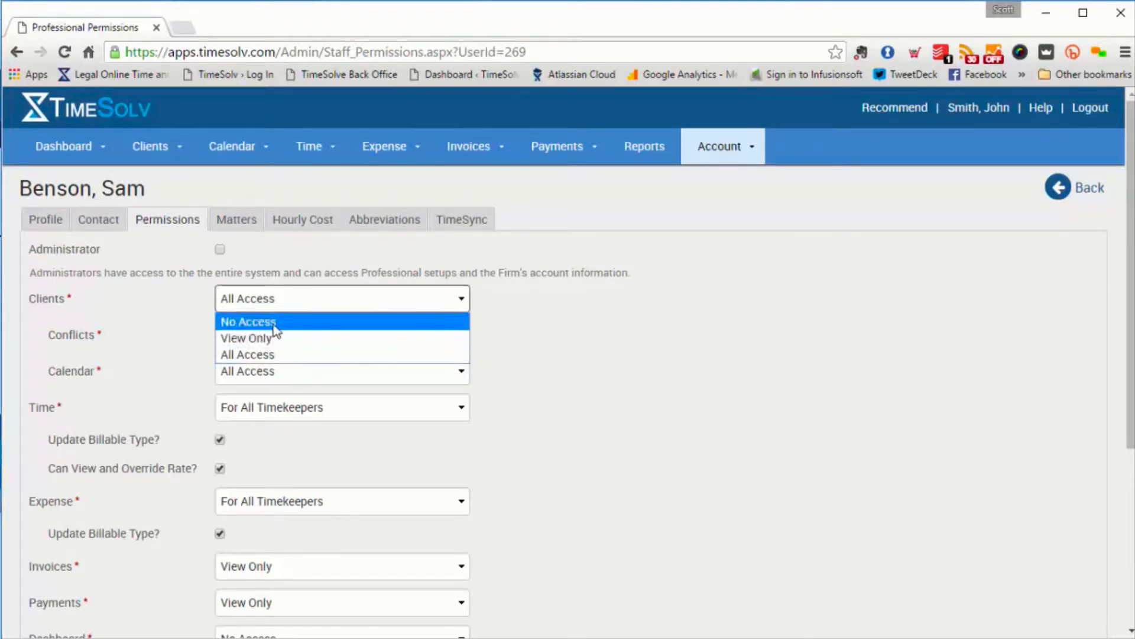
pyautogui.click(565, 354)
pyautogui.scroll(-1, 654, 440)
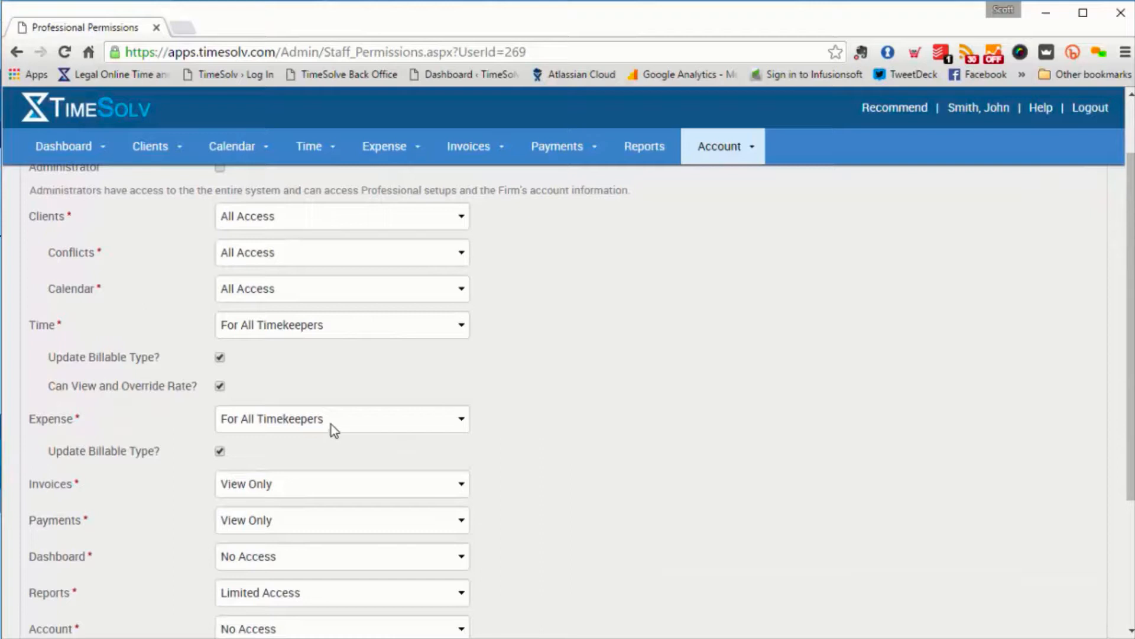
pyautogui.click(361, 330)
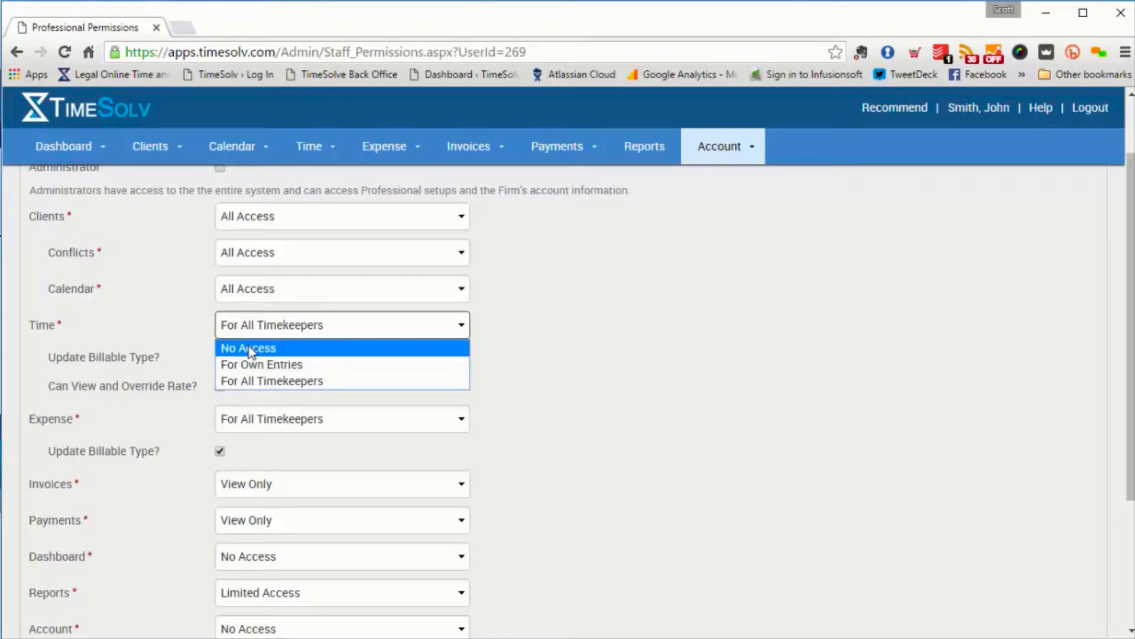
pyautogui.click(570, 339)
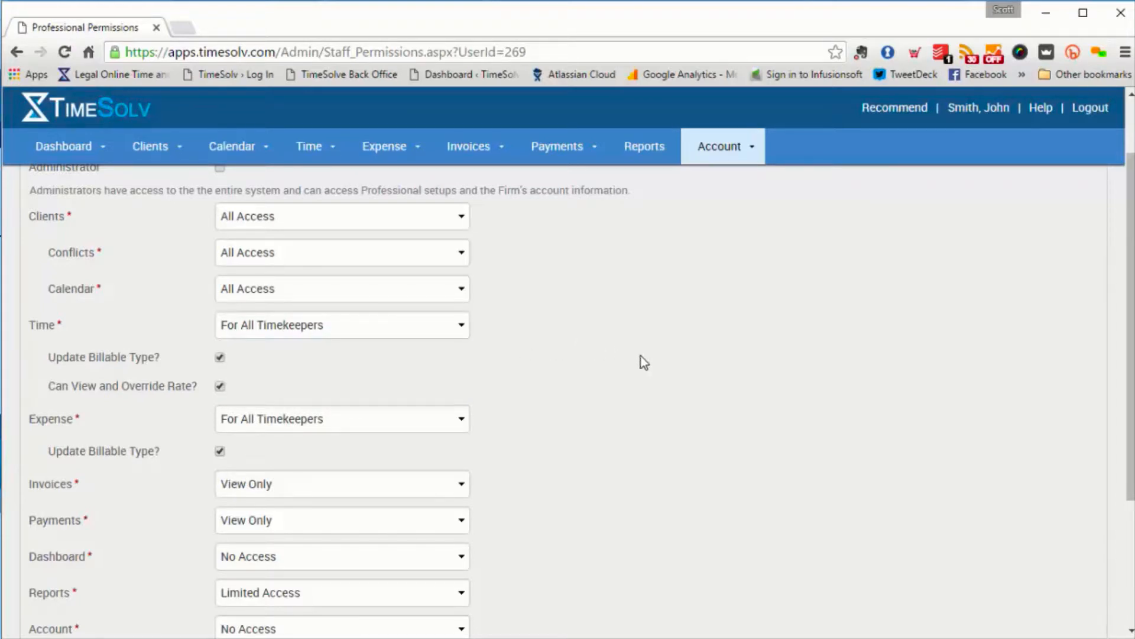
pyautogui.scroll(-2, 641, 356)
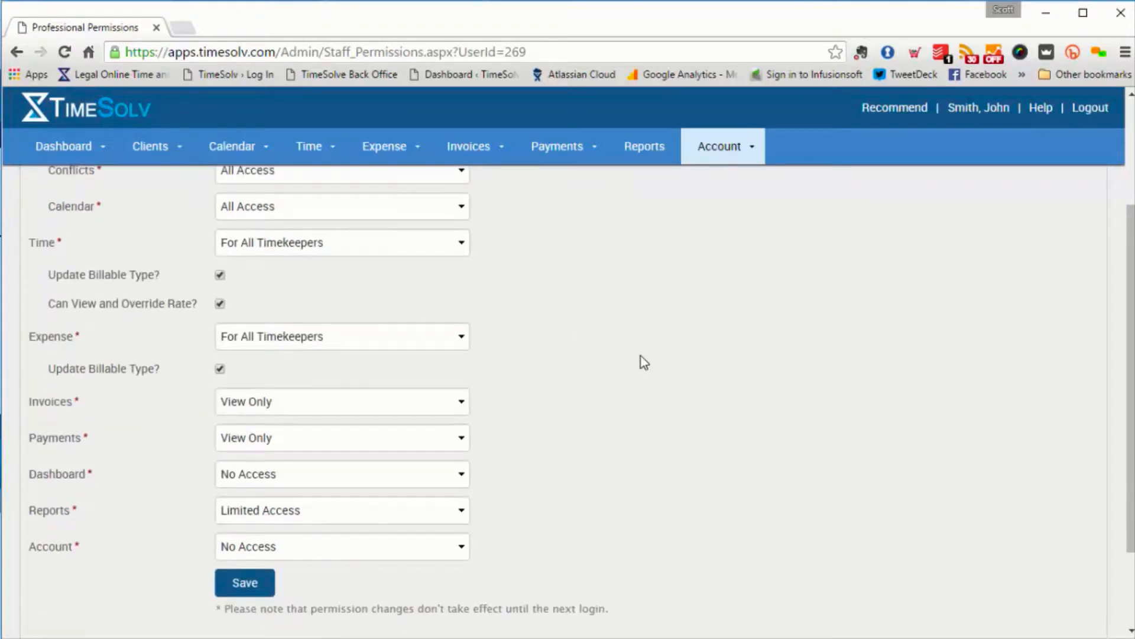
pyautogui.scroll(3, 641, 356)
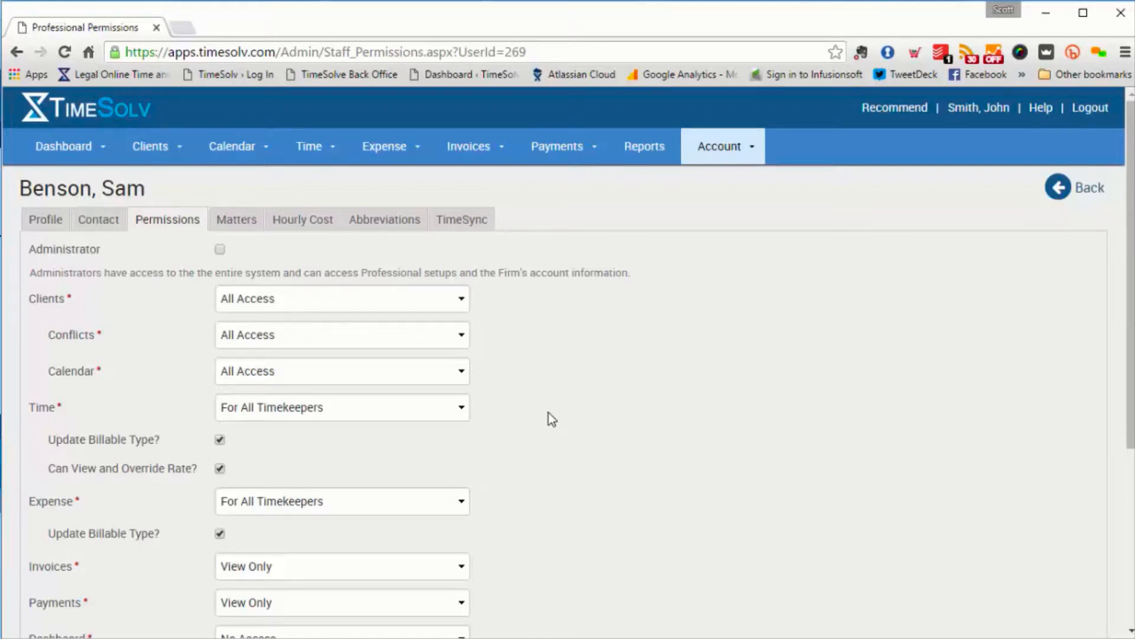
# Examine the professional's personal abbreviations and the firm abbreviations, and check where the account-wide Settings are found.
pyautogui.click(374, 223)
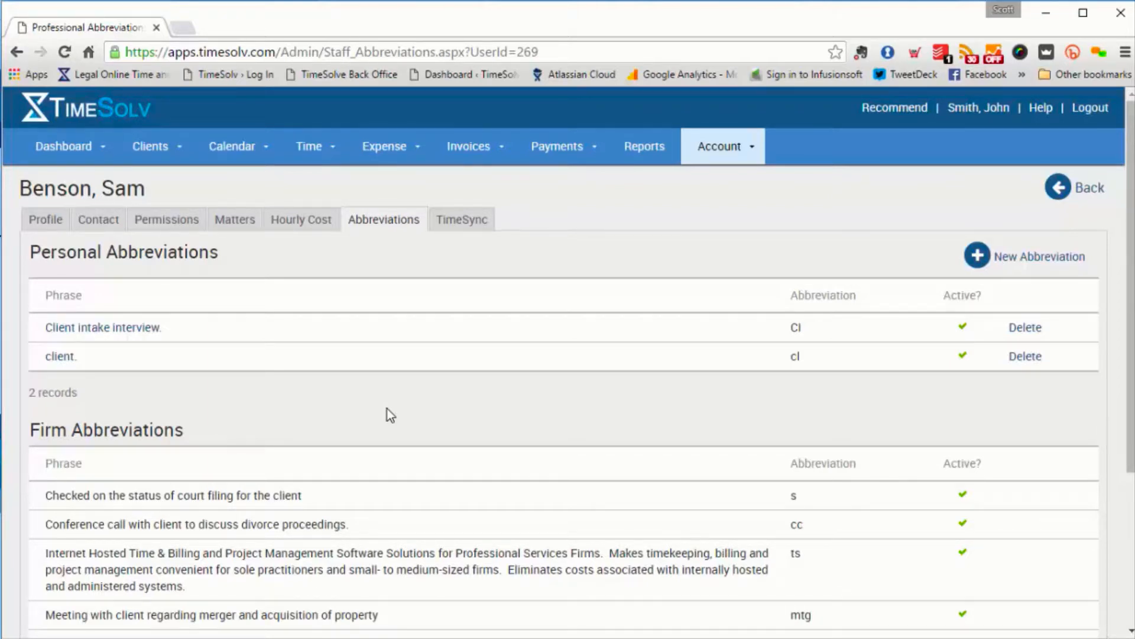
pyautogui.scroll(-1, 388, 409)
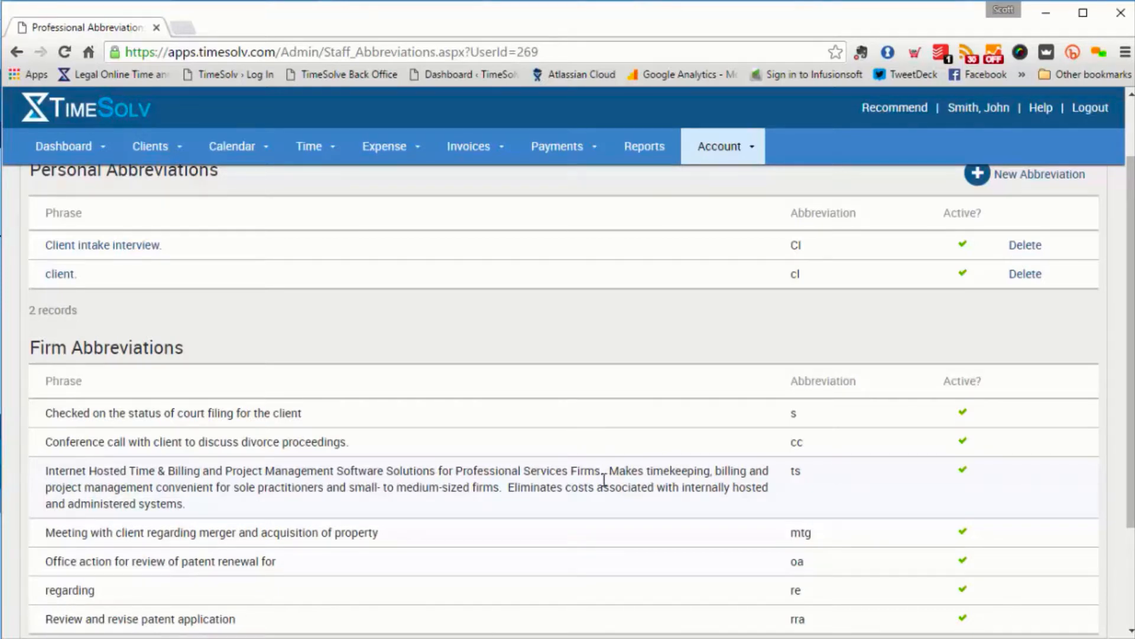
pyautogui.scroll(1, 603, 479)
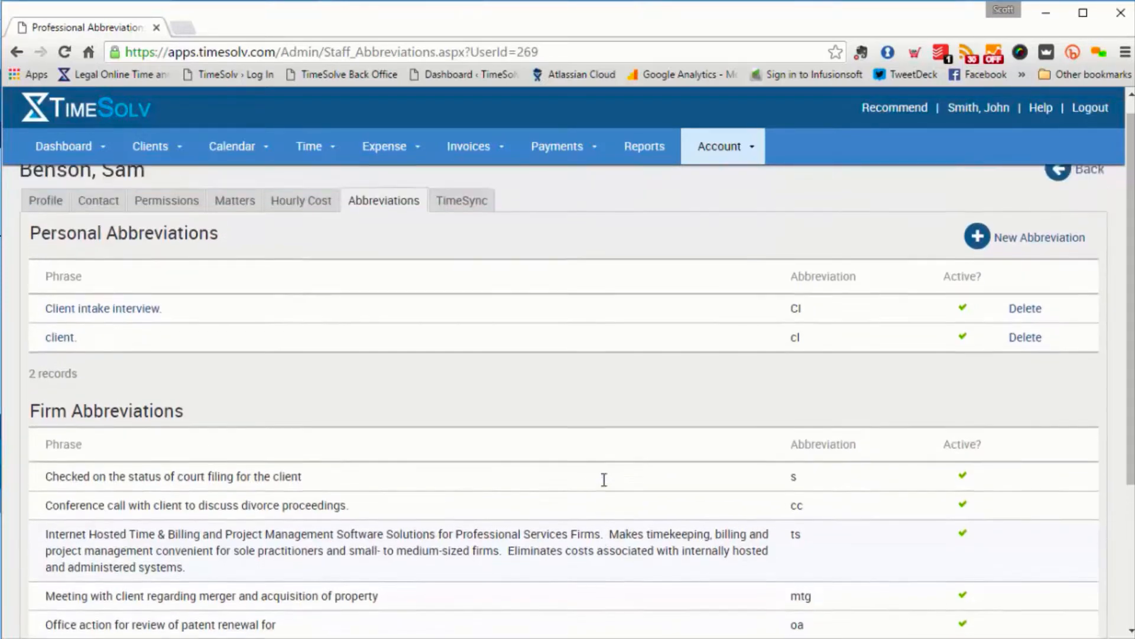
pyautogui.scroll(-3, 662, 405)
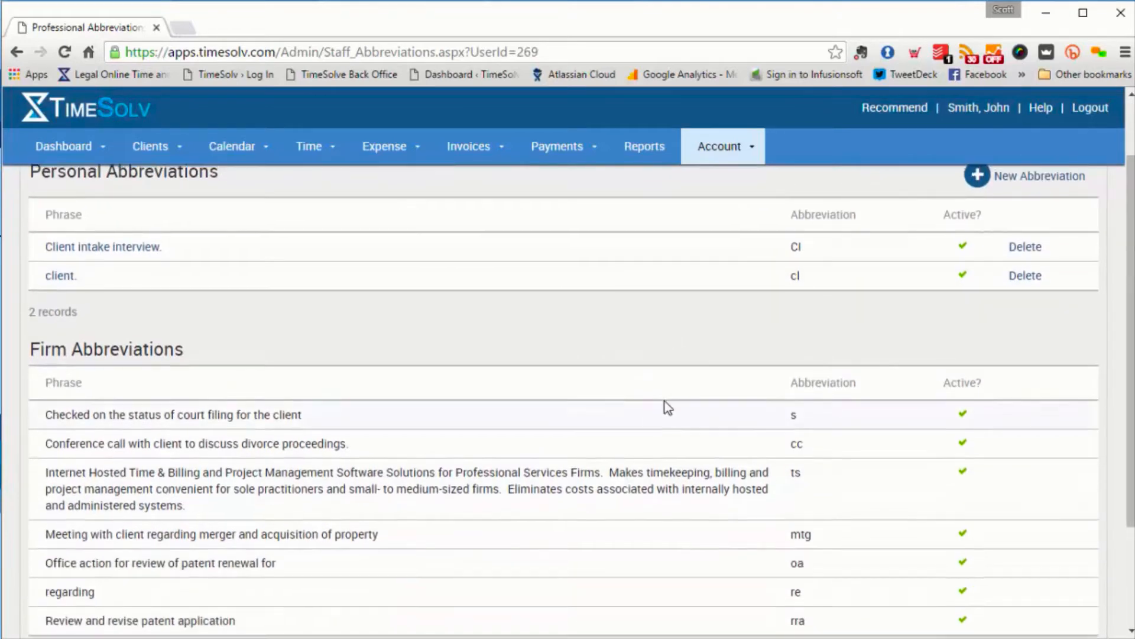
pyautogui.scroll(4, 664, 401)
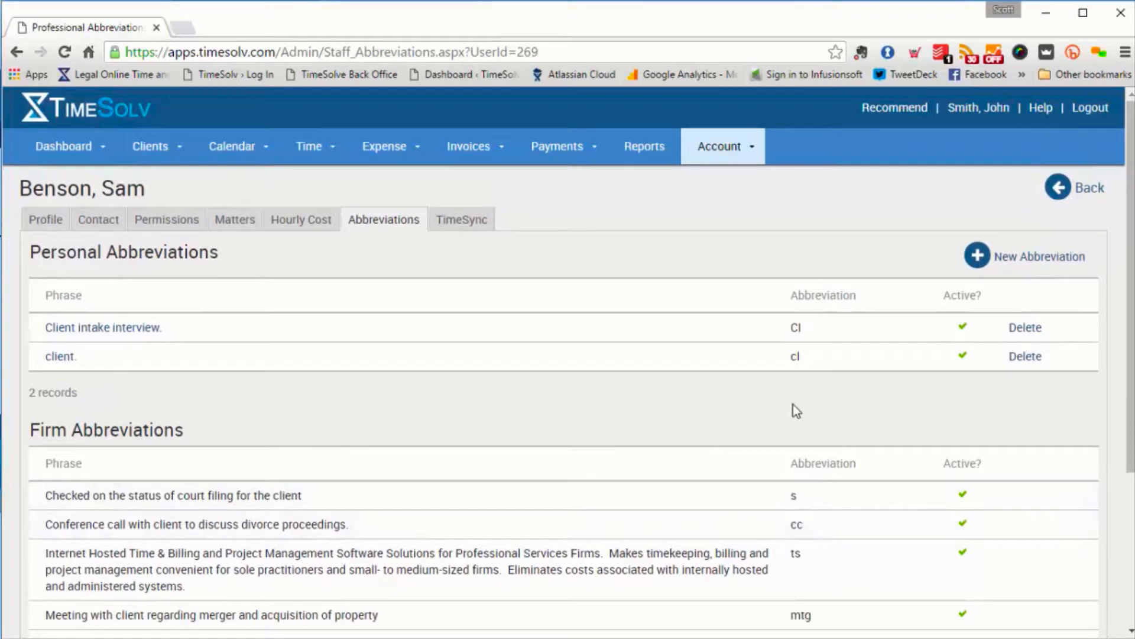
pyautogui.scroll(-2, 490, 488)
pyautogui.scroll(-1, 490, 488)
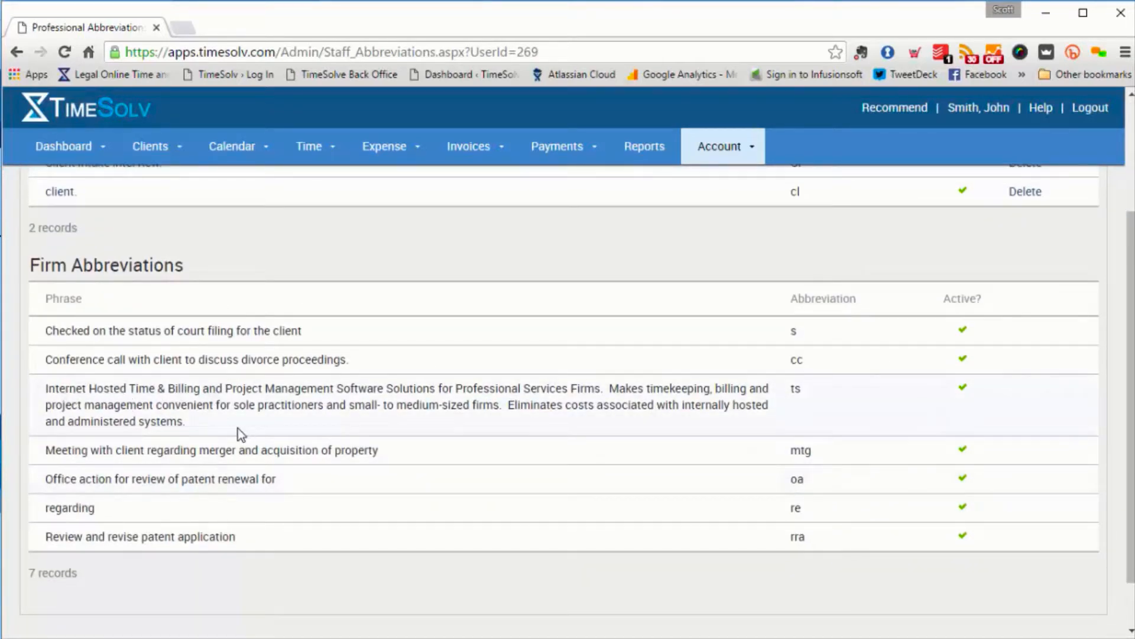
pyautogui.scroll(3, 382, 461)
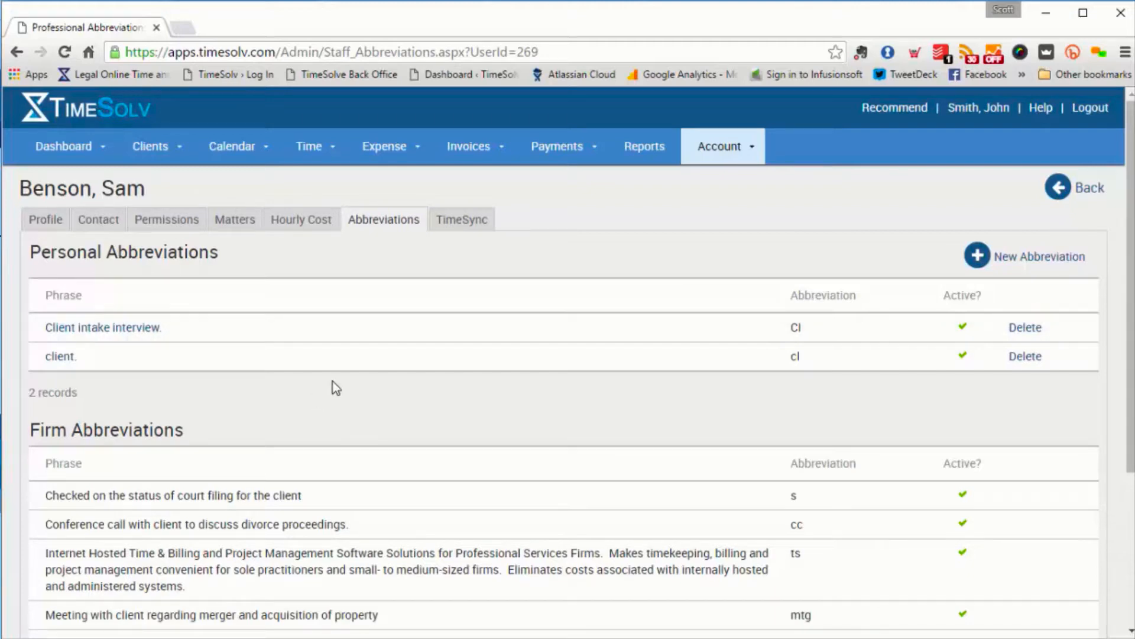
pyautogui.scroll(-1, 331, 373)
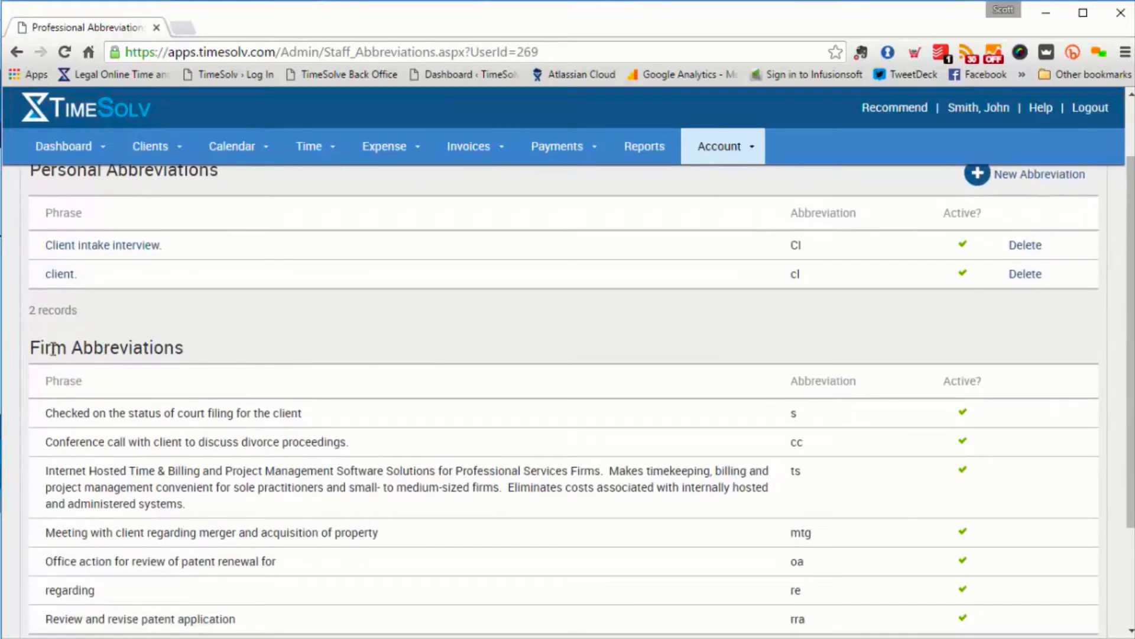
pyautogui.scroll(1, 414, 414)
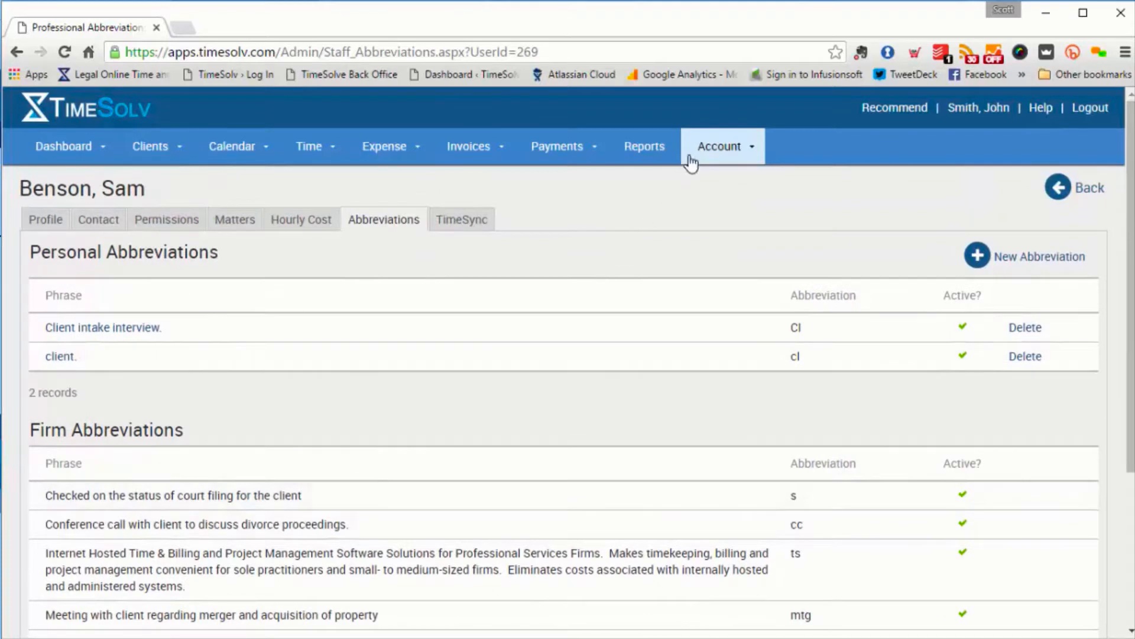
pyautogui.click(724, 148)
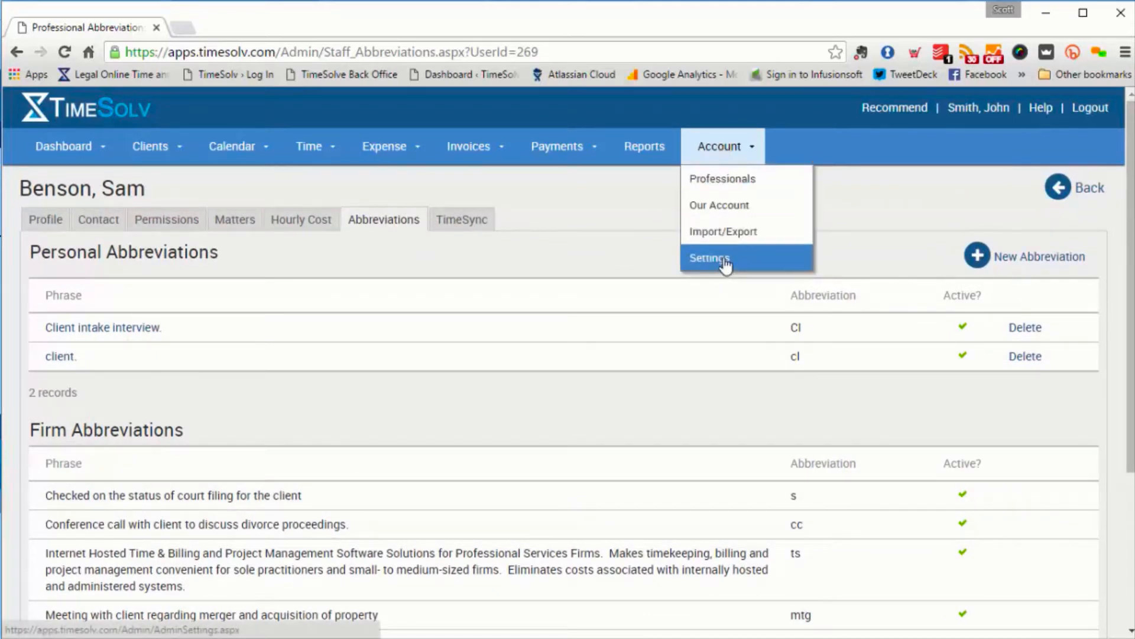
pyautogui.click(552, 395)
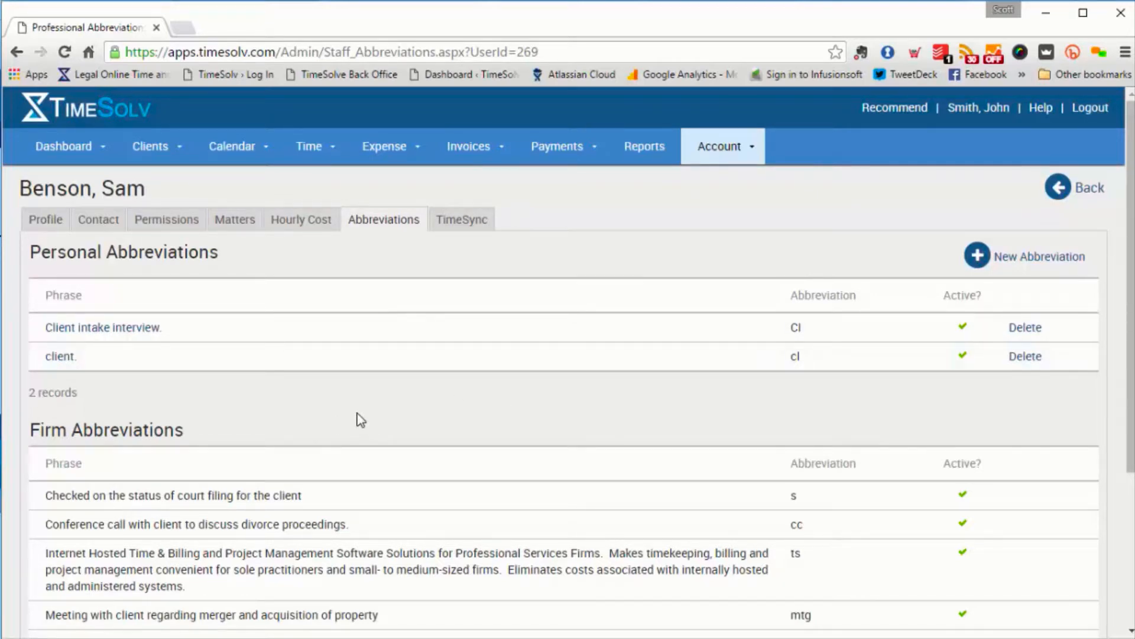
# Open the form for a new personal abbreviation, review its Phrase and Abbreviation fields, and cancel it.
pyautogui.click(1024, 259)
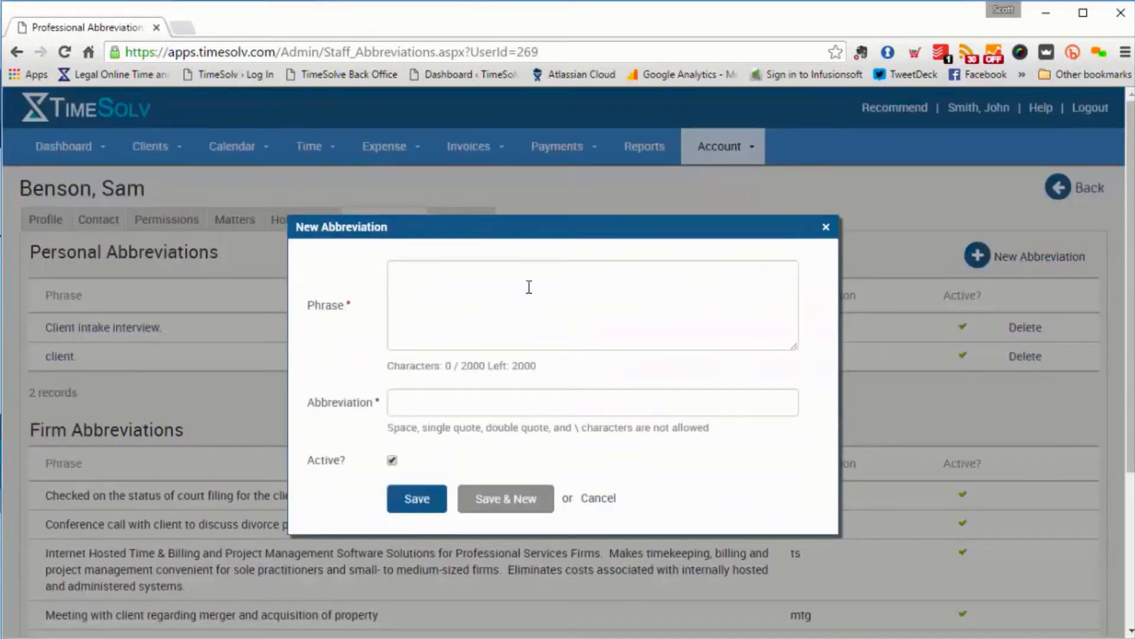
pyautogui.click(448, 288)
pyautogui.click(425, 404)
pyautogui.click(598, 499)
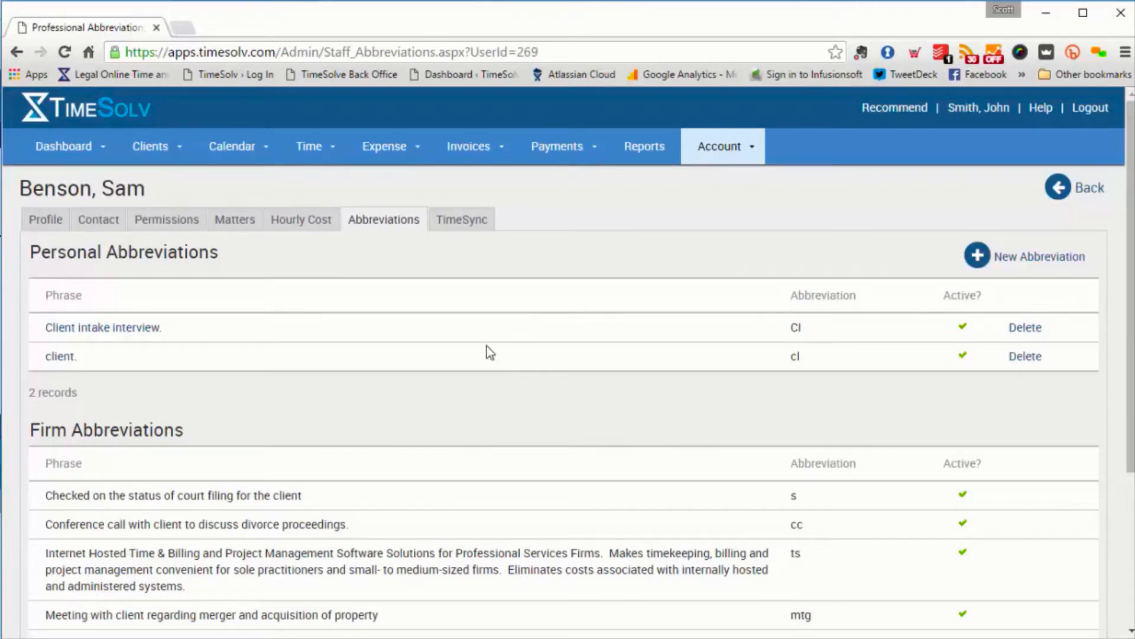
# View the professional's TimeSync information and installation instructions.
pyautogui.click(463, 224)
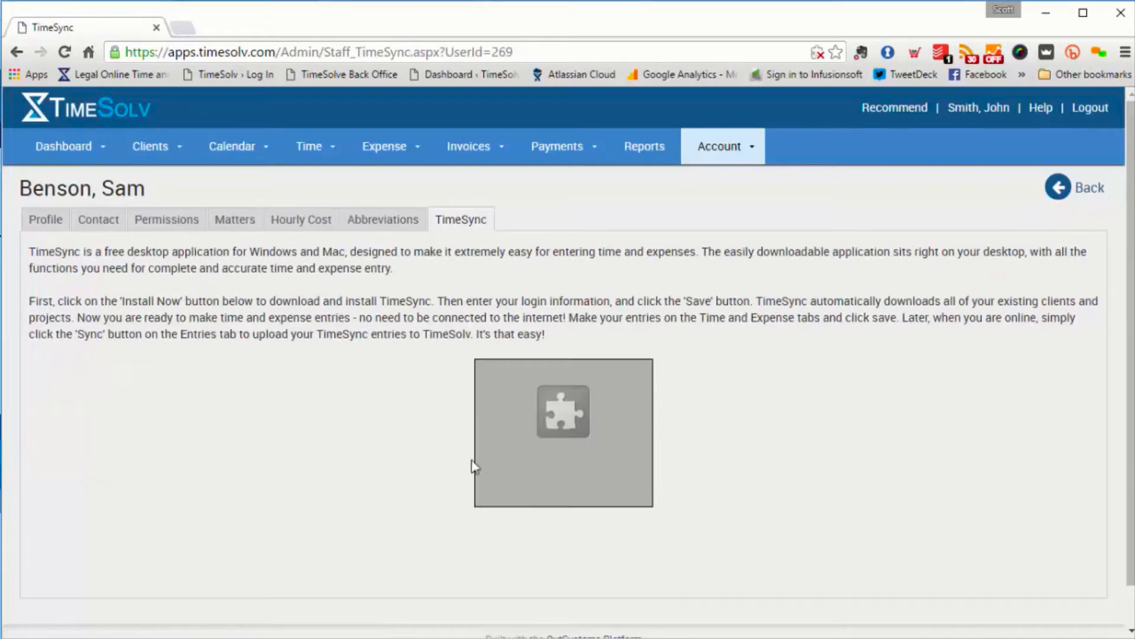
# Run the blocked plug-in to show the TimeSync installer, and return to the list of professionals.
pyautogui.rightClick(563, 427)
pyautogui.click(625, 470)
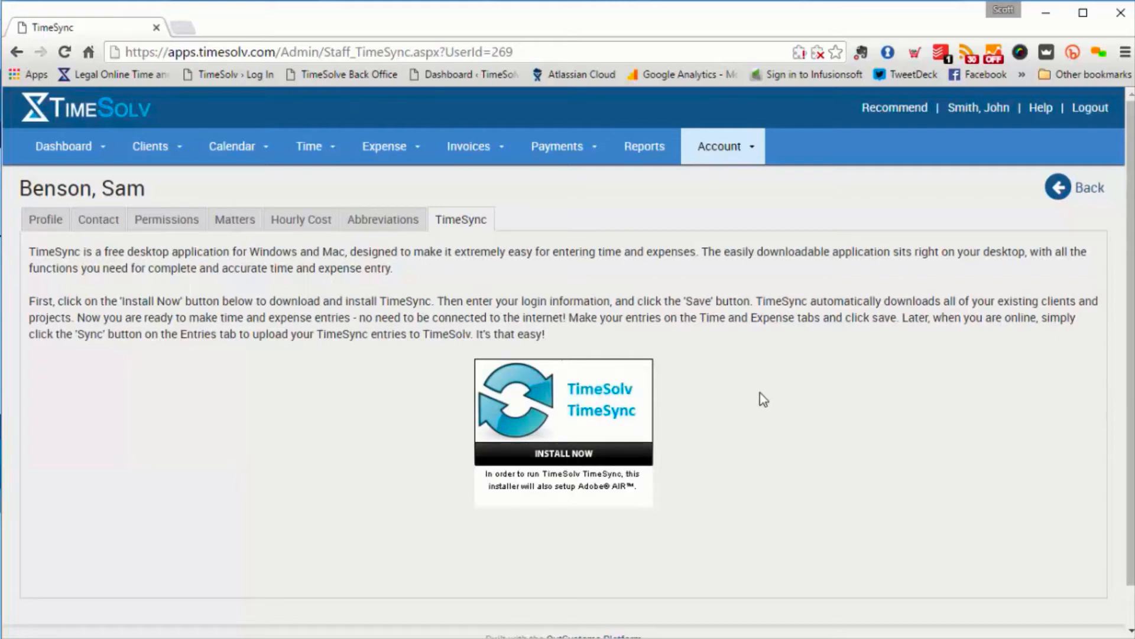
pyautogui.click(1089, 187)
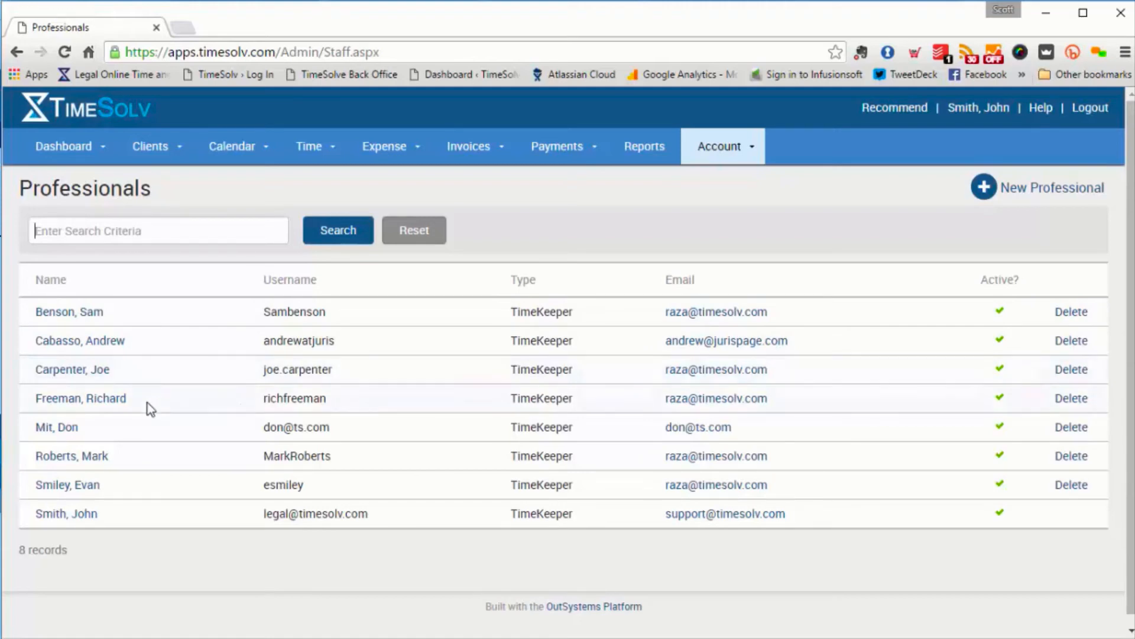
# Check the Status options in the profile of the fifth listed professional, and return to the list of professionals without saving.
pyautogui.click(68, 432)
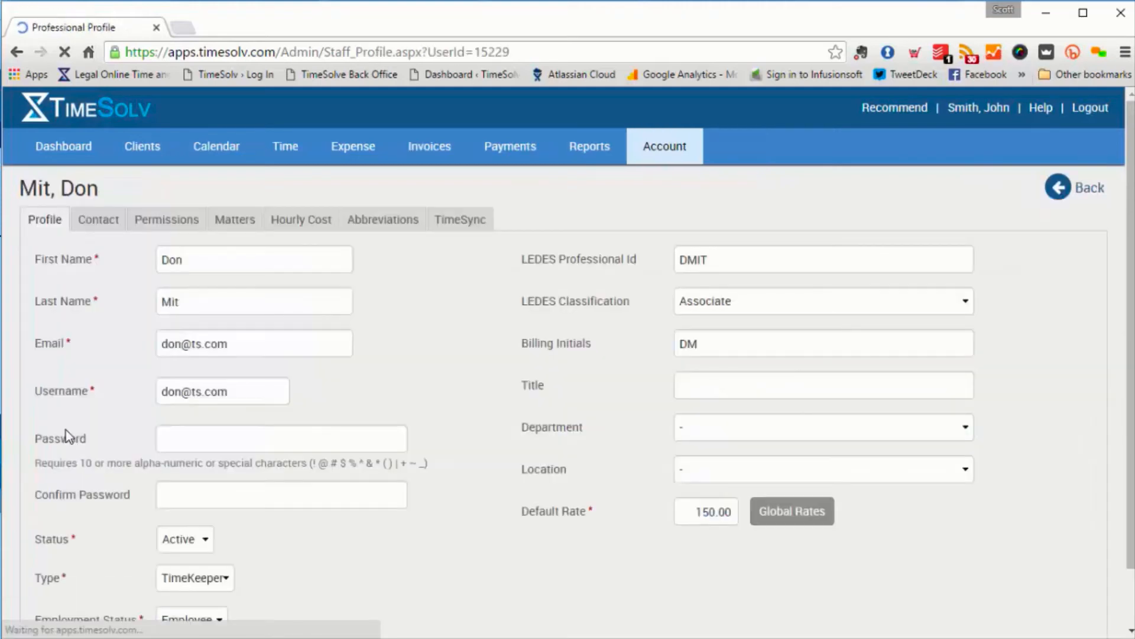
pyautogui.scroll(-1, 360, 437)
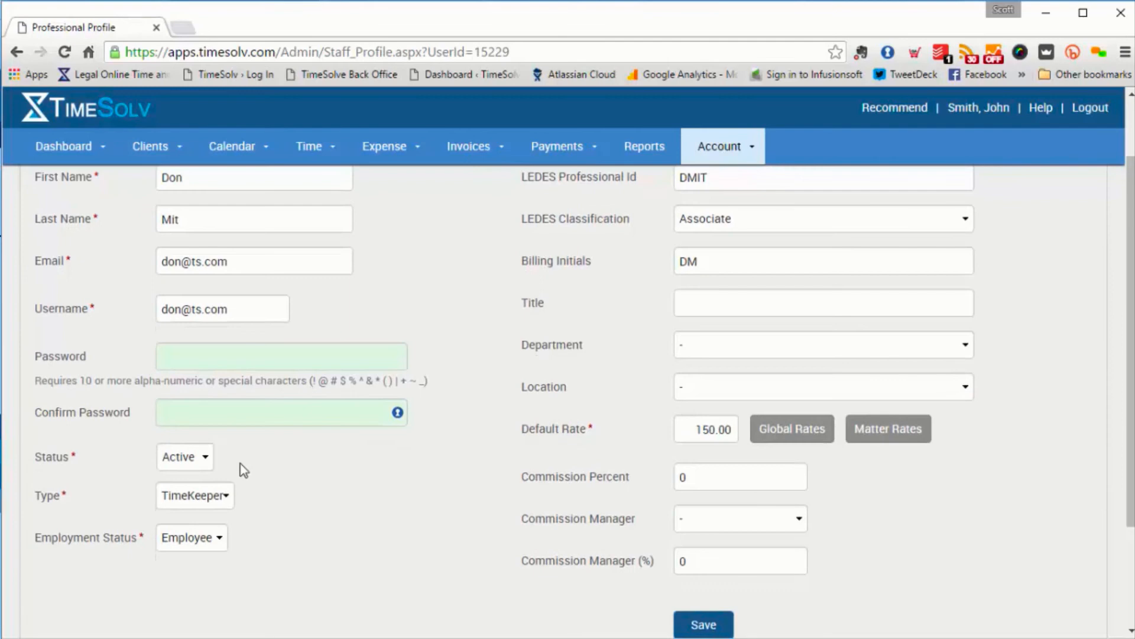
pyautogui.click(197, 463)
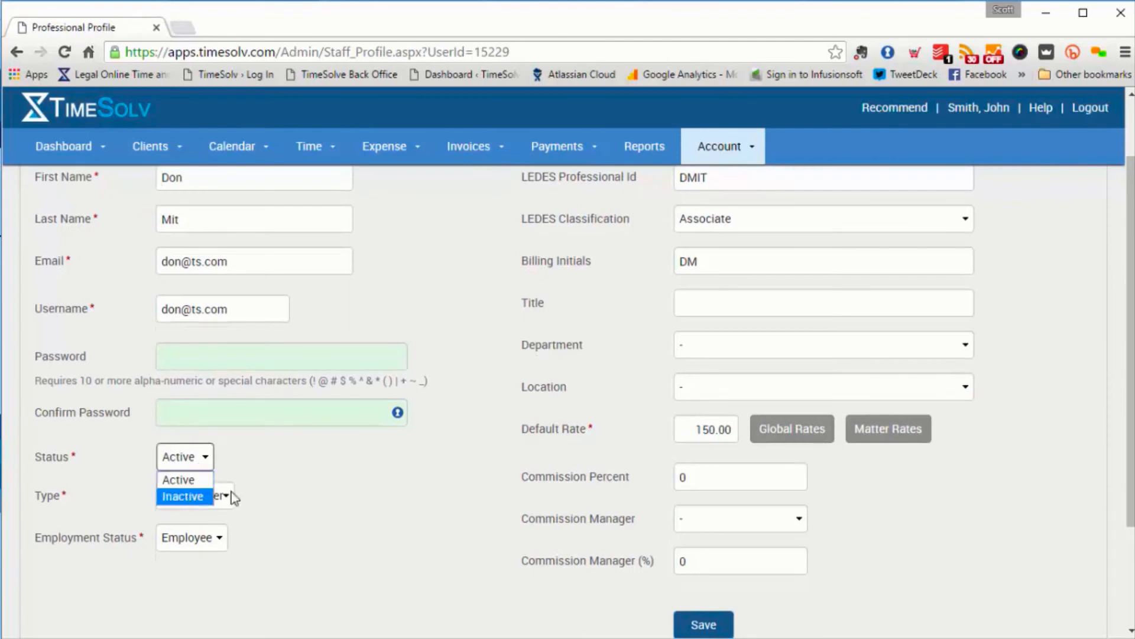
pyautogui.click(296, 469)
pyautogui.scroll(1, 343, 502)
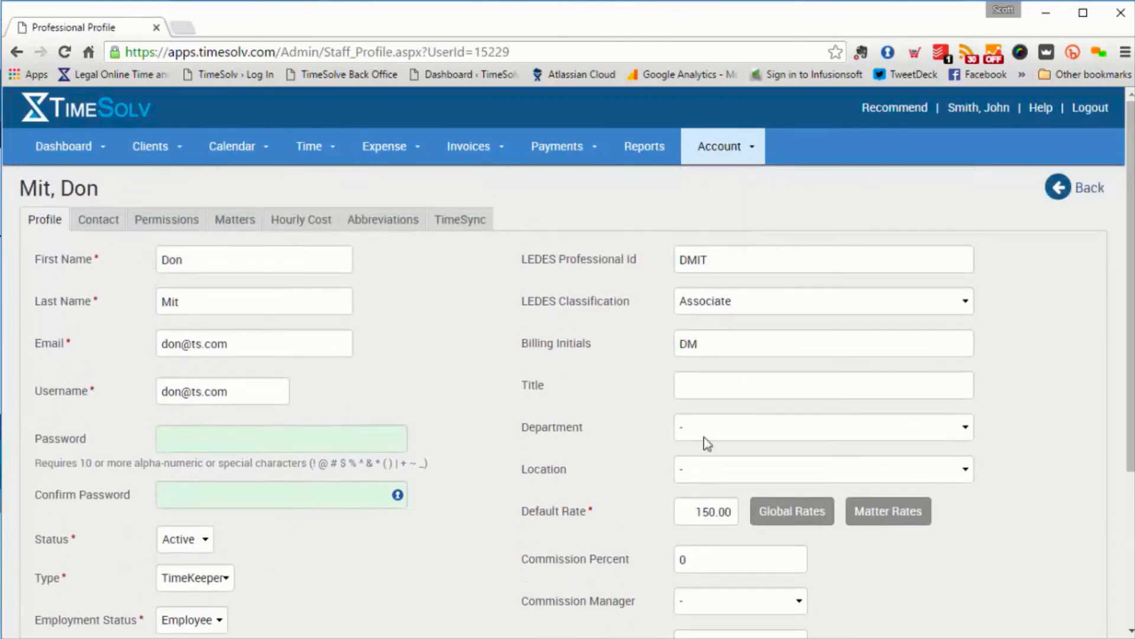
pyautogui.click(1091, 196)
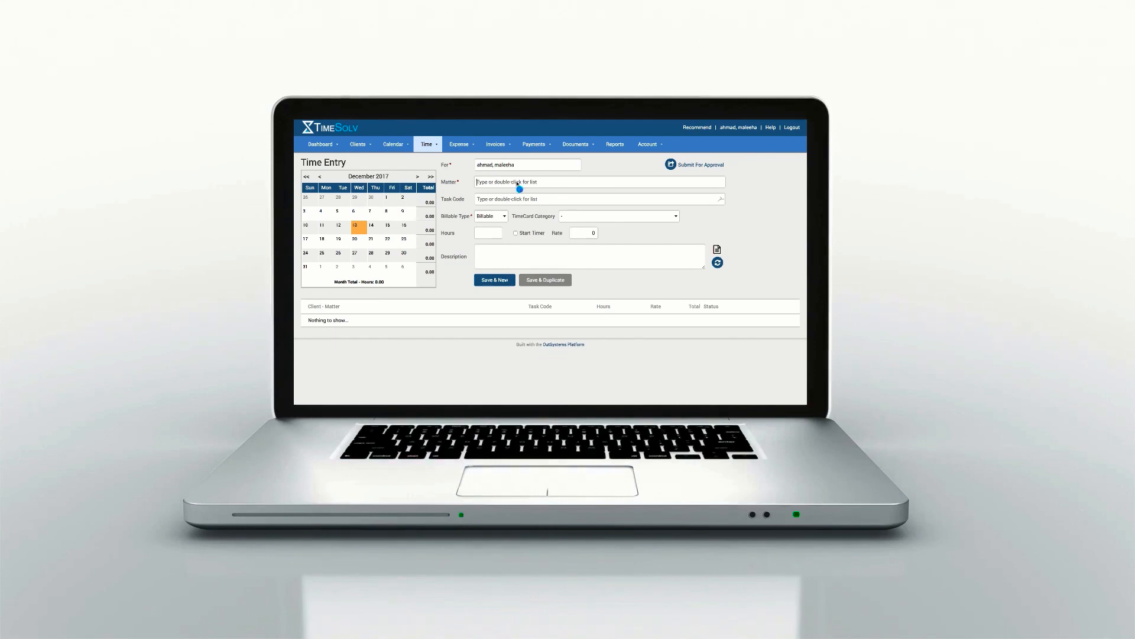
pyautogui.doubleClick(517, 182)
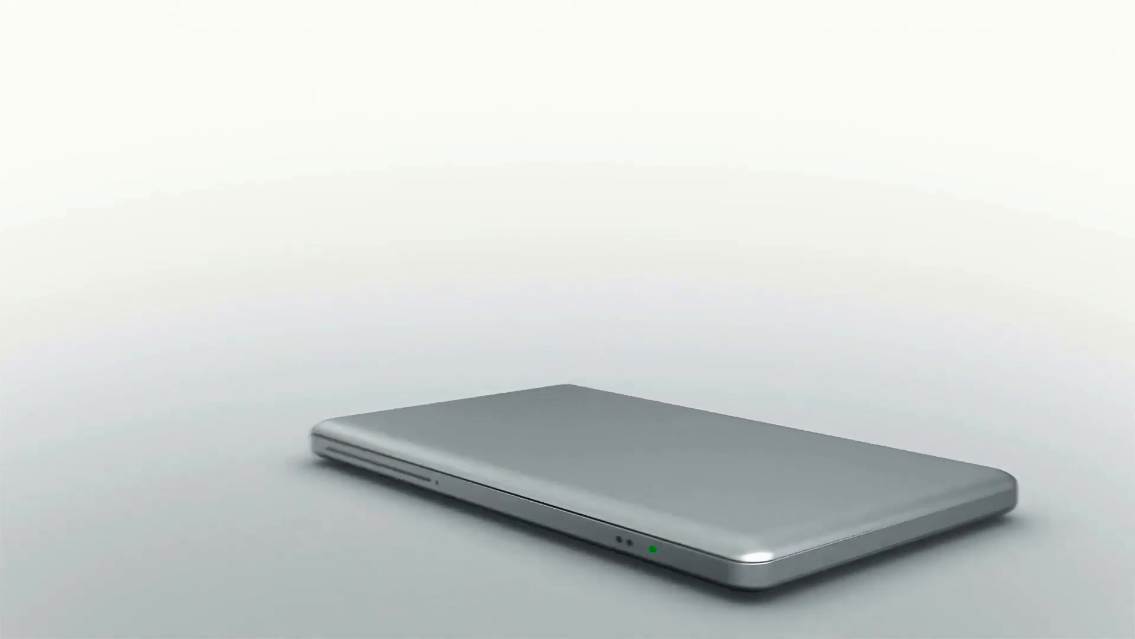